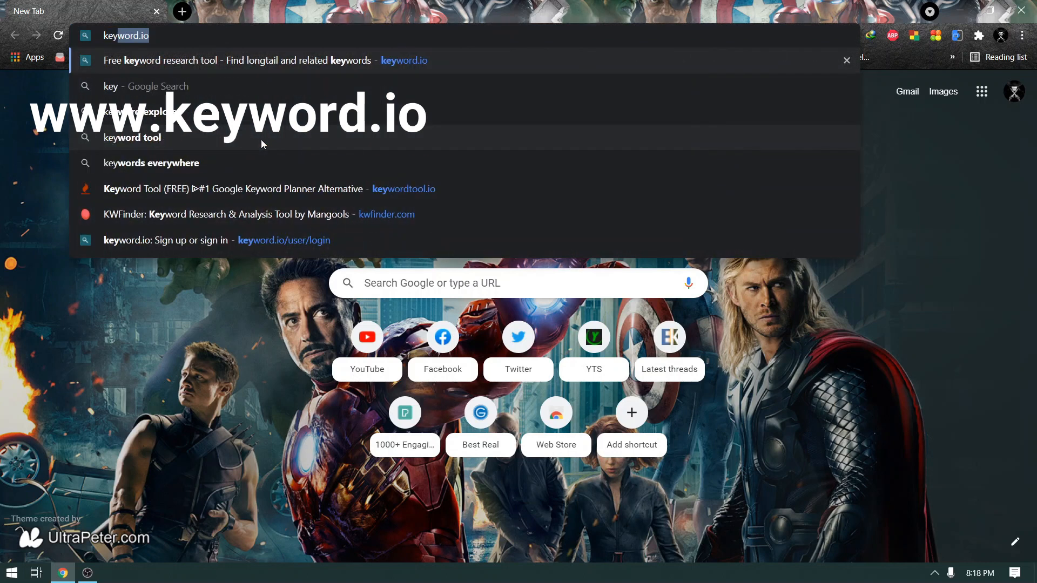
# Step: Open the keyword.io website
pyautogui.write('d')
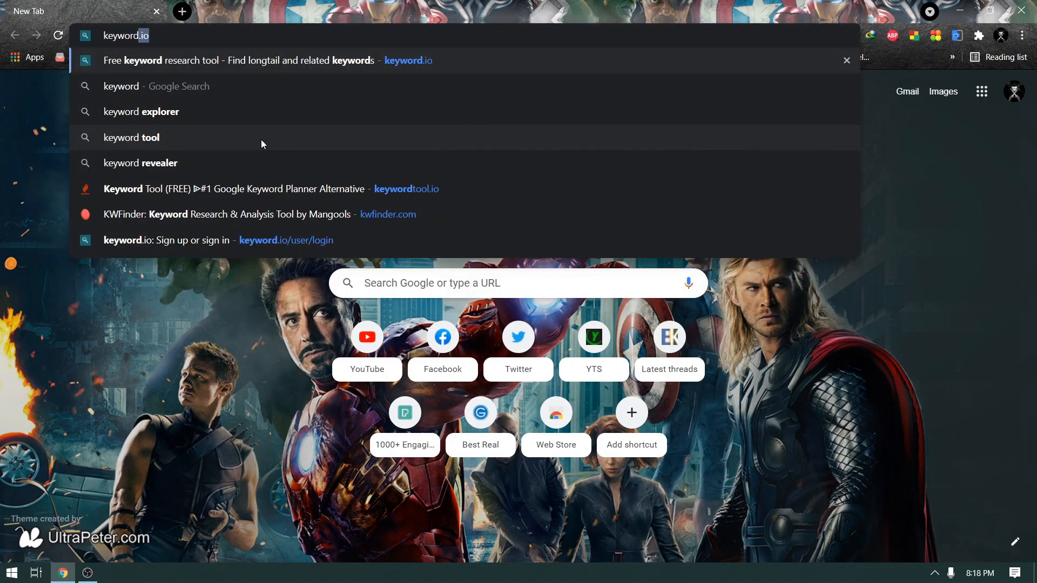
pyautogui.write('.io')
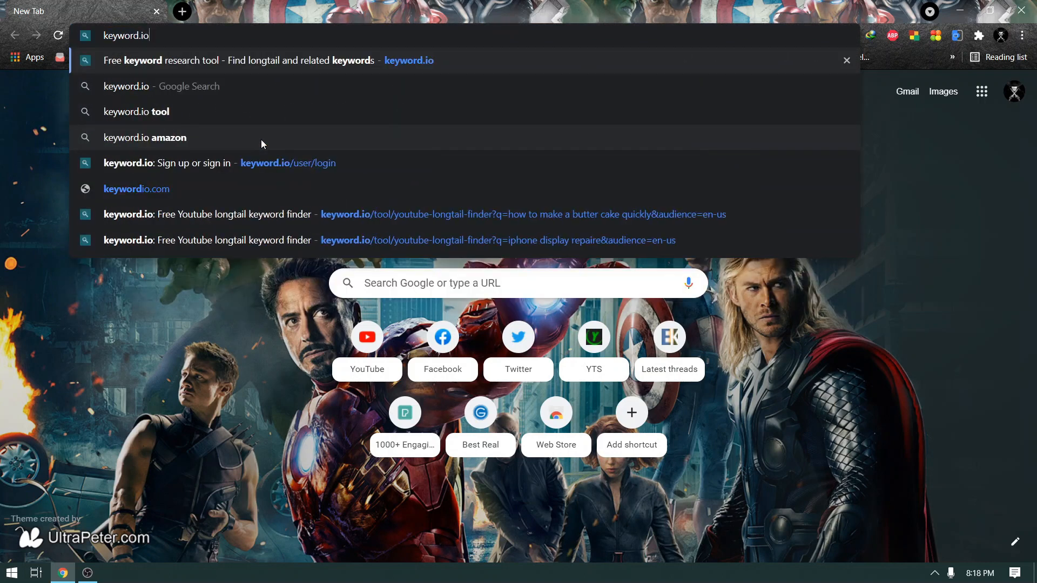
pyautogui.press('Return')
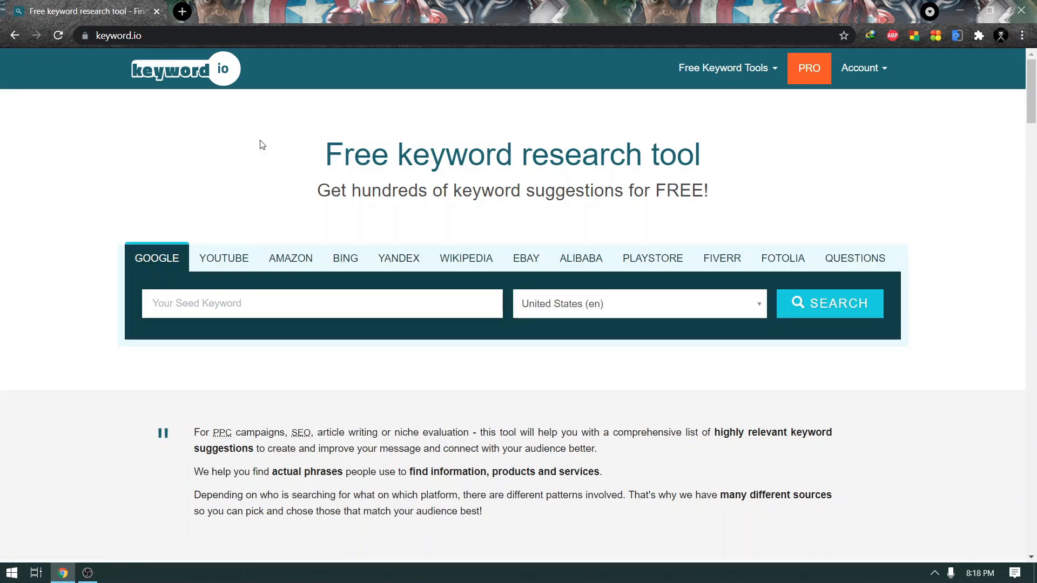
# Step: Search YouTube keyword suggestions for "how to make a butter cake" with Sri Lanka (si) as the audience
pyautogui.click(222, 258)
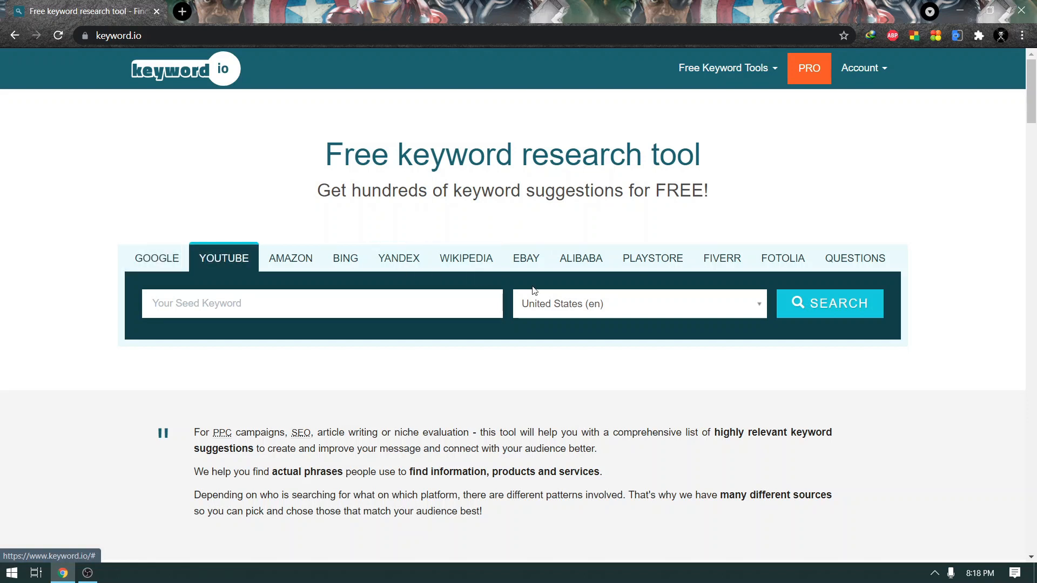
pyautogui.click(559, 301)
pyautogui.write('sri')
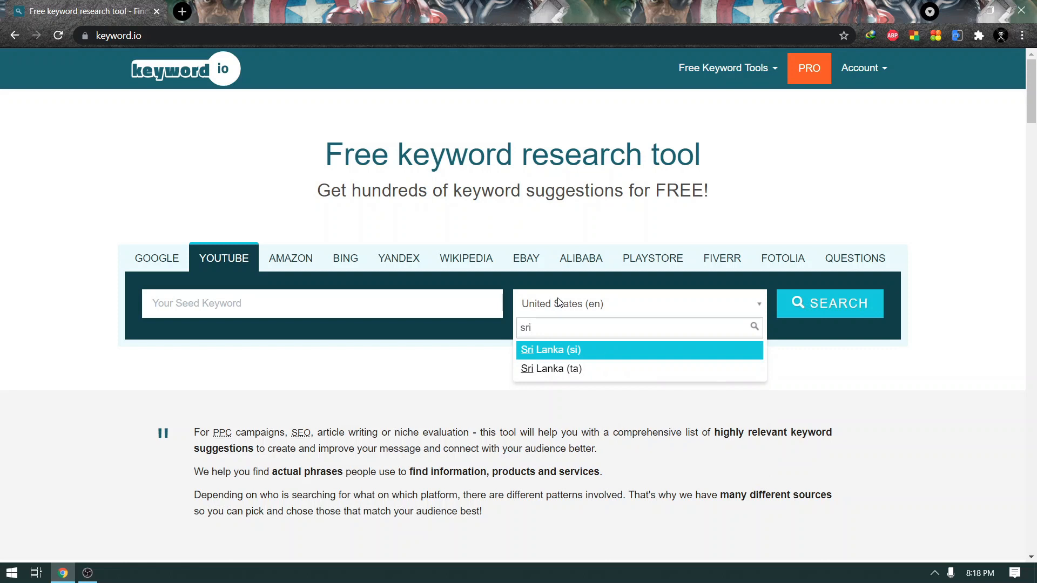
pyautogui.press('Return')
pyautogui.click(278, 309)
pyautogui.write('how to make ')
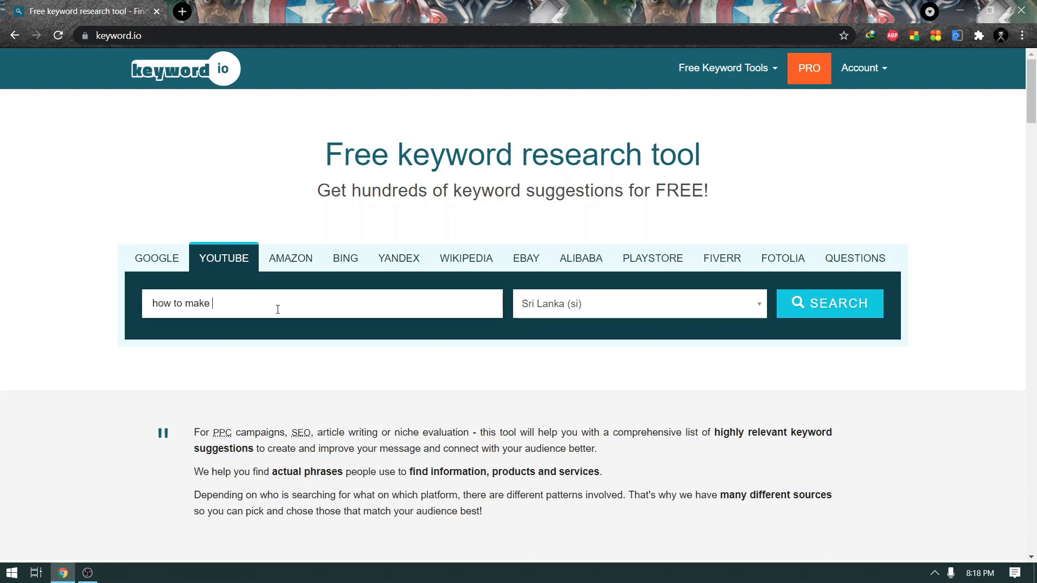
pyautogui.write('a butter cake')
pyautogui.click(824, 308)
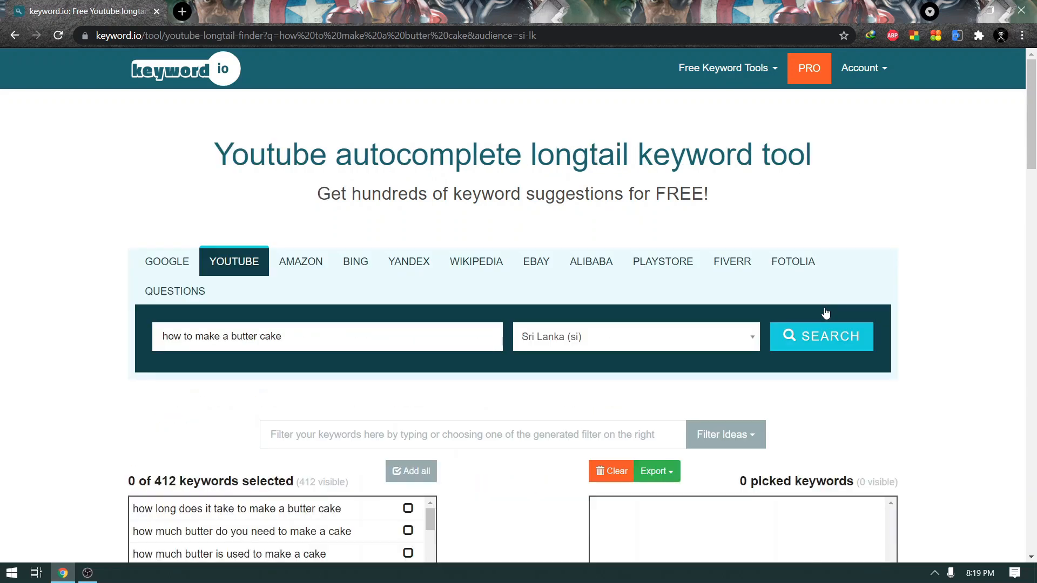
# Step: Pick the "how long does it take", "how much butter is used" and "all butter pound cake" suggestions, dismissing the marketing toolkit offer
pyautogui.scroll(-6, 824, 312)
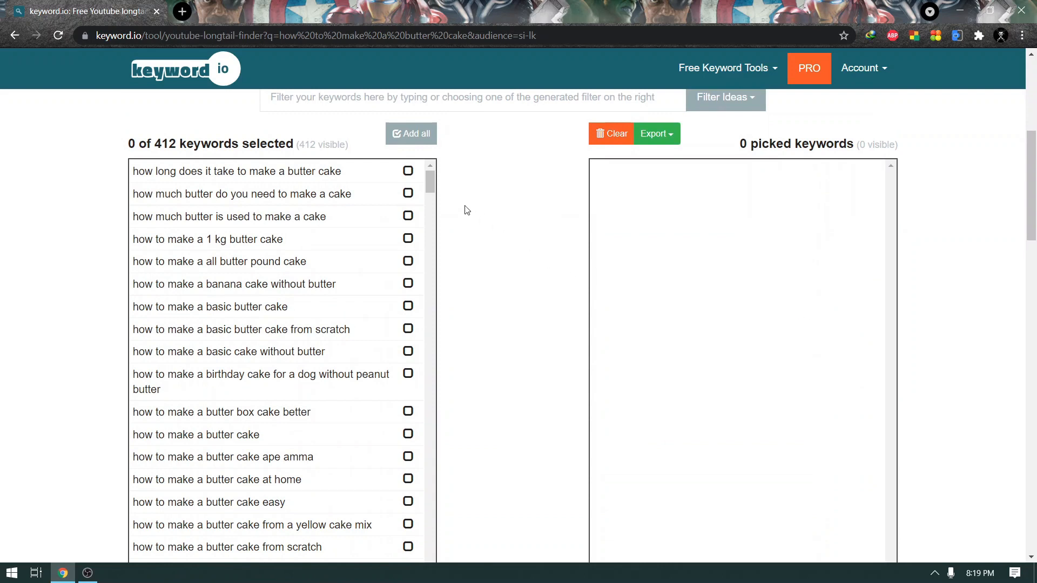
pyautogui.click(408, 171)
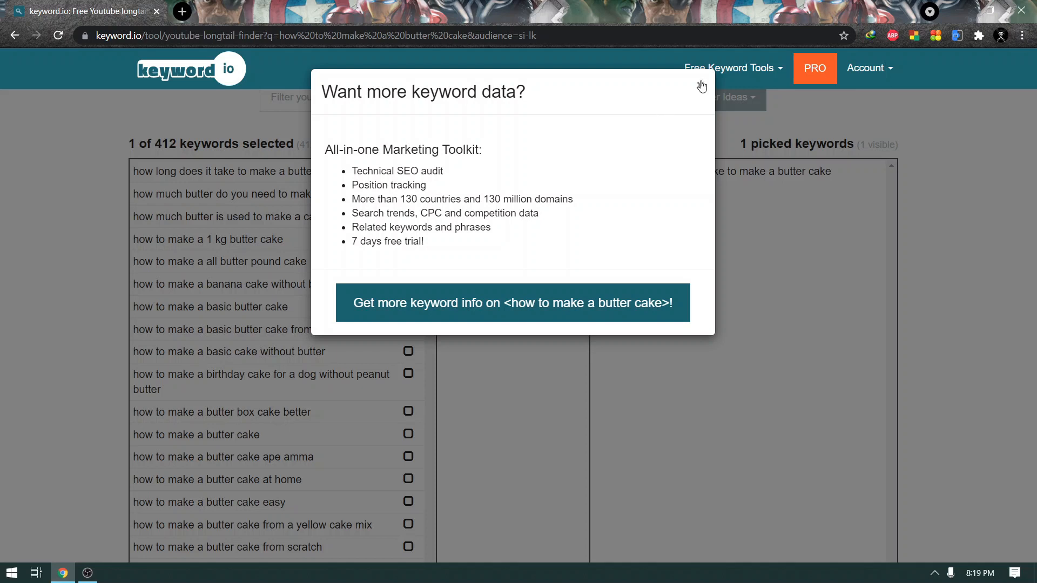
pyautogui.click(701, 85)
pyautogui.click(407, 216)
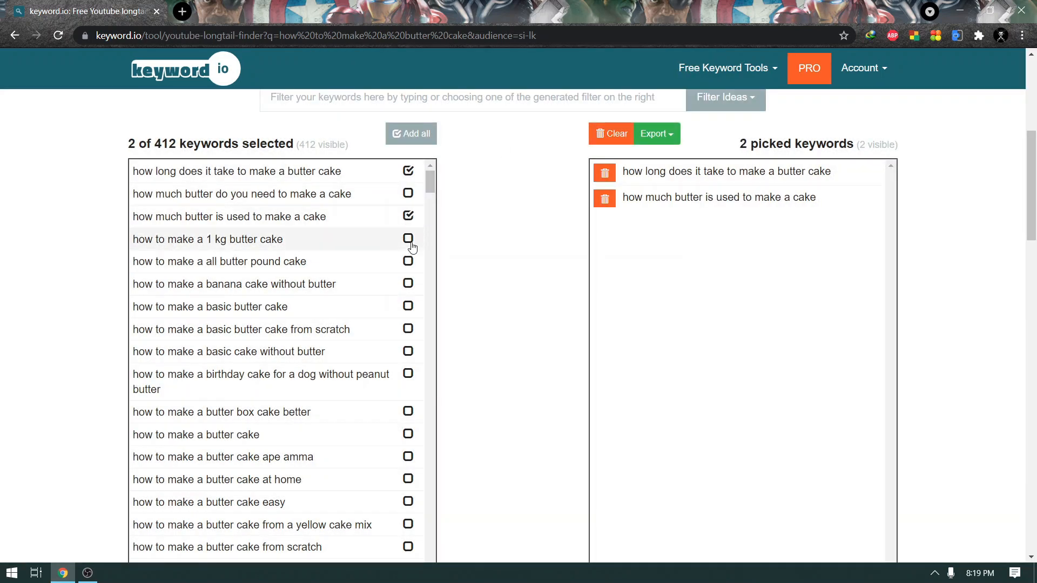
pyautogui.click(408, 261)
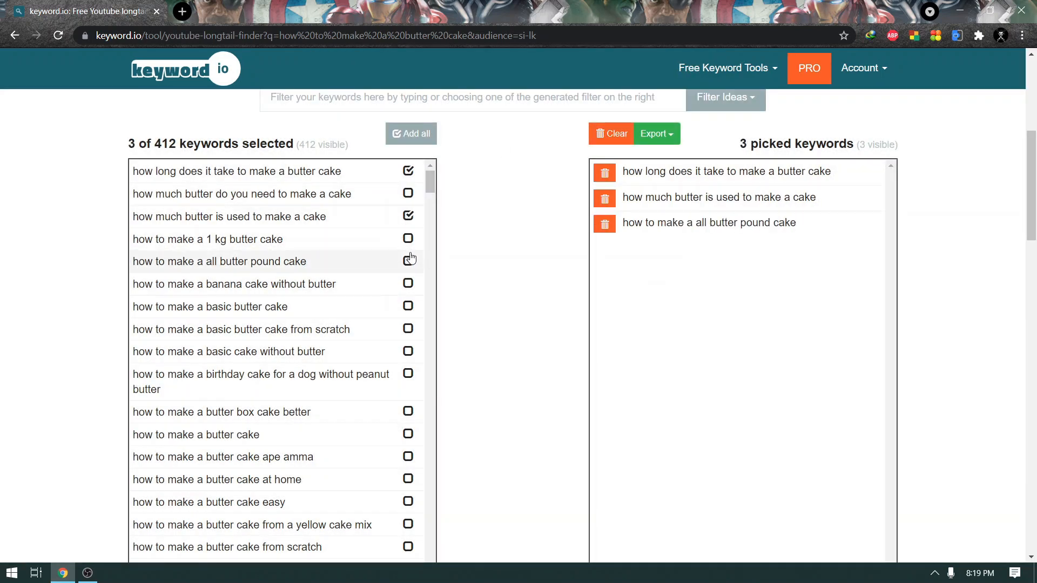
# Step: Pick the "banana cake without butter", "basic butter cake", "basic cake without butter" and dog birthday cake suggestions
pyautogui.click(408, 284)
pyautogui.click(408, 306)
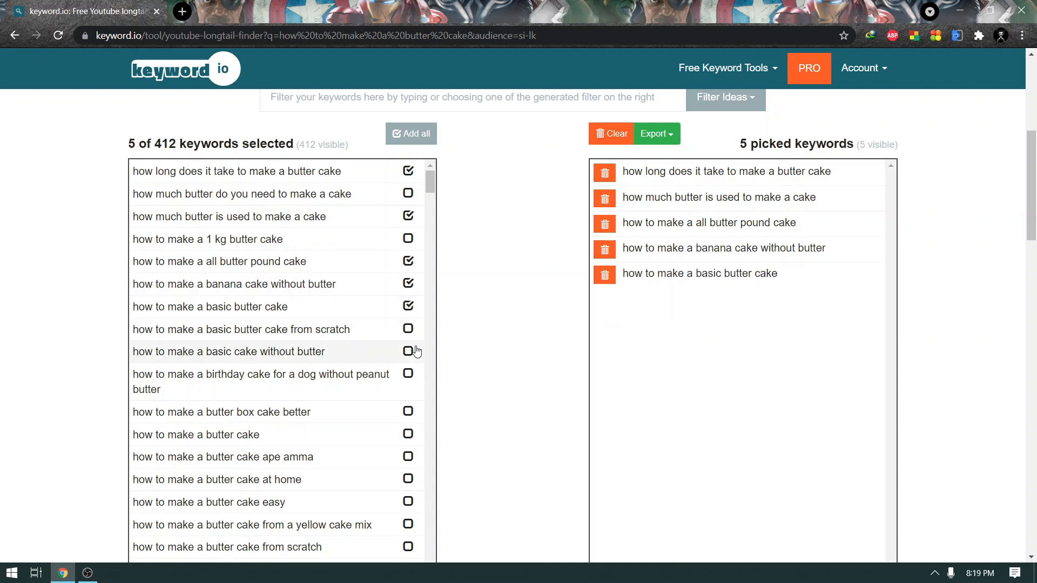
pyautogui.click(407, 351)
pyautogui.click(407, 373)
# Step: Pick "how to make a butter cake" and its variants ending in easy, at home, icing, in microwave oven and in sinhala
pyautogui.scroll(-1, 407, 357)
pyautogui.click(408, 367)
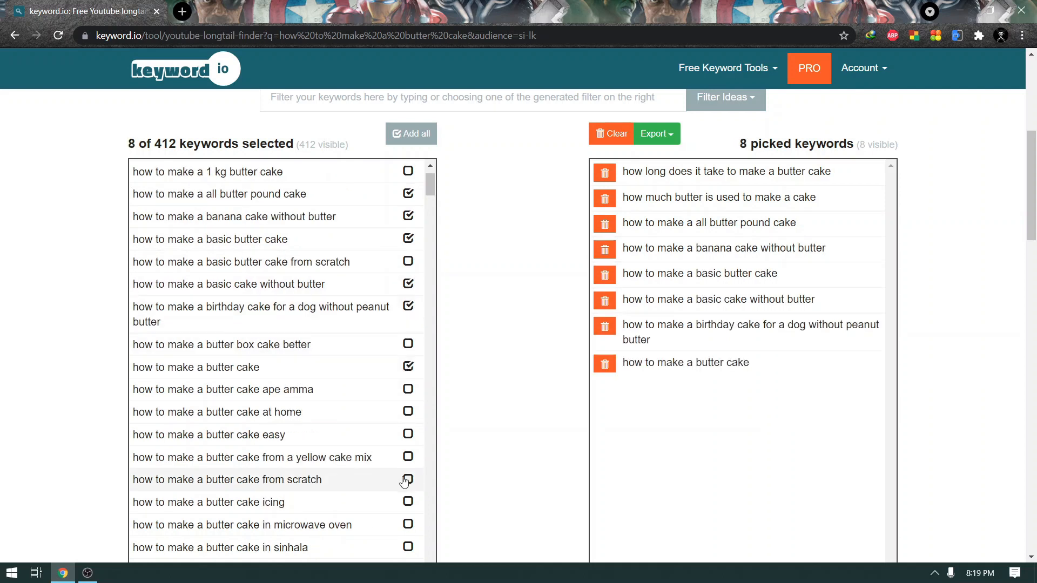
pyautogui.click(408, 434)
pyautogui.click(408, 411)
pyautogui.scroll(-1, 409, 415)
pyautogui.click(408, 434)
pyautogui.click(408, 457)
pyautogui.click(408, 480)
# Step: Pick the "joy of baking" and "mix better" butter cake suggestions and copy the picked keywords to the clipboard
pyautogui.scroll(-1, 409, 479)
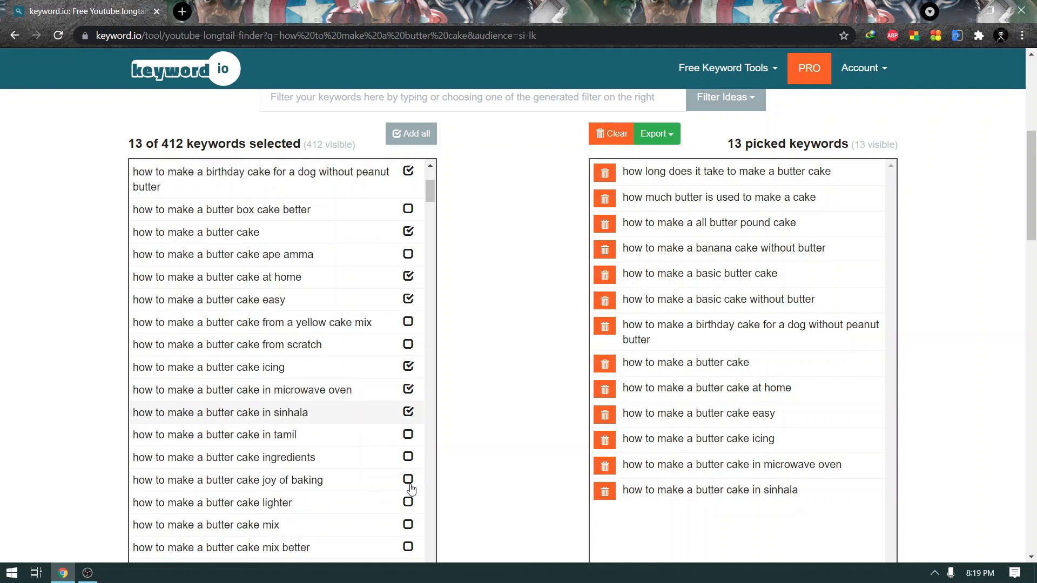
pyautogui.click(408, 479)
pyautogui.click(408, 547)
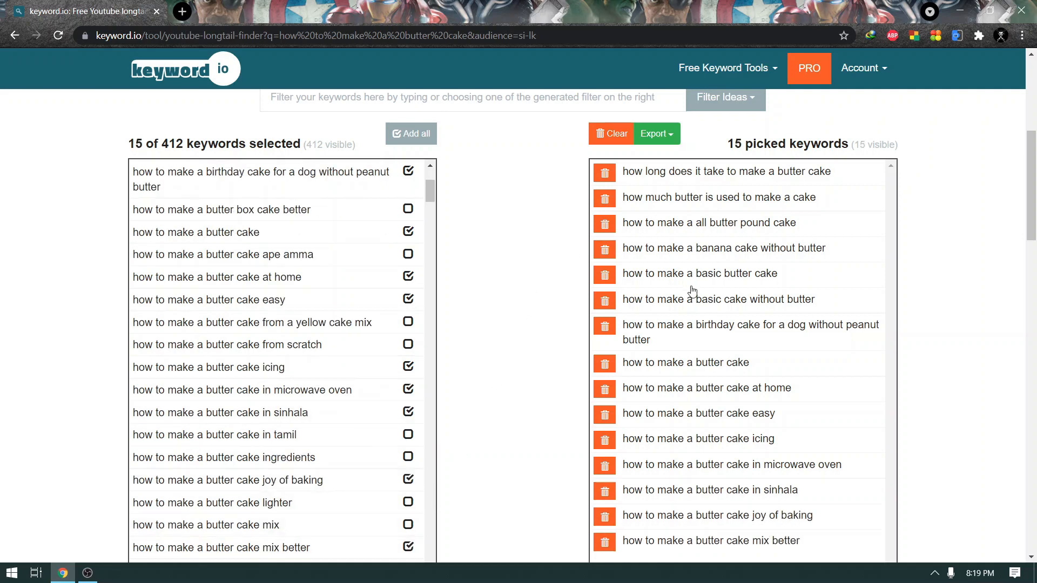
pyautogui.click(661, 139)
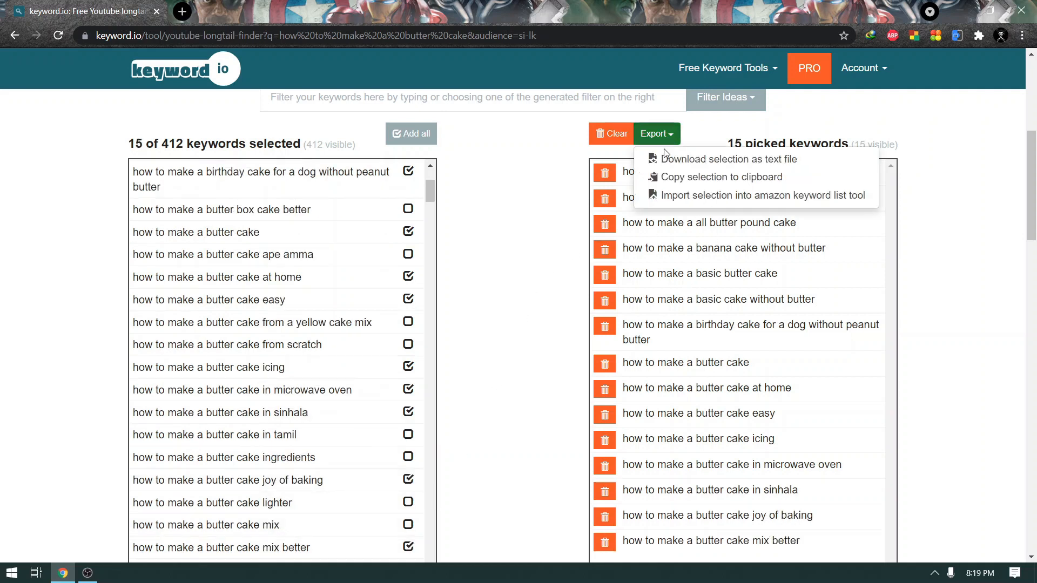
pyautogui.click(675, 178)
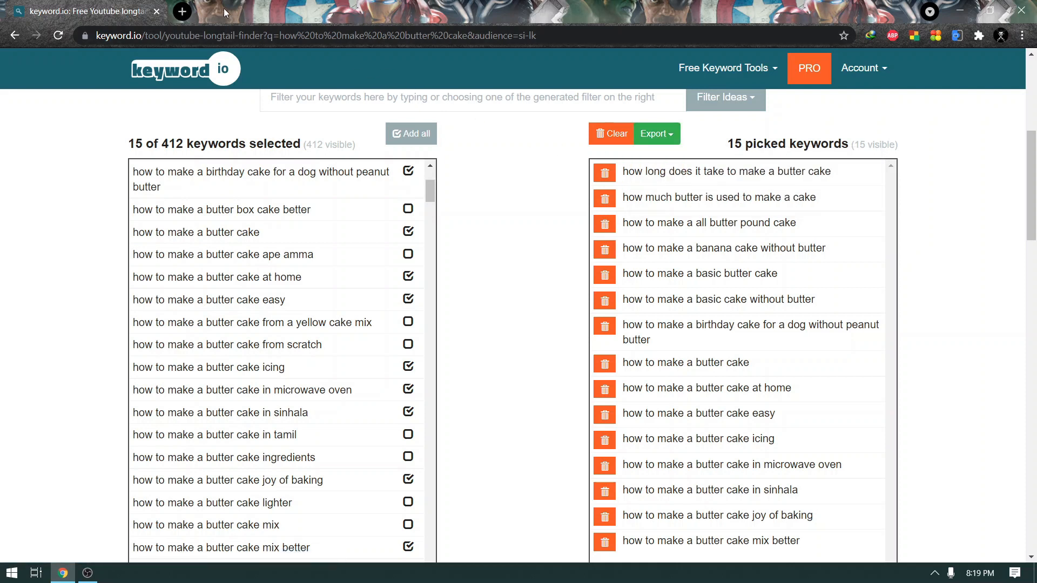
# Step: Open kwfinder.com in a new browser tab and sign in with the saved account credentials
pyautogui.click(182, 11)
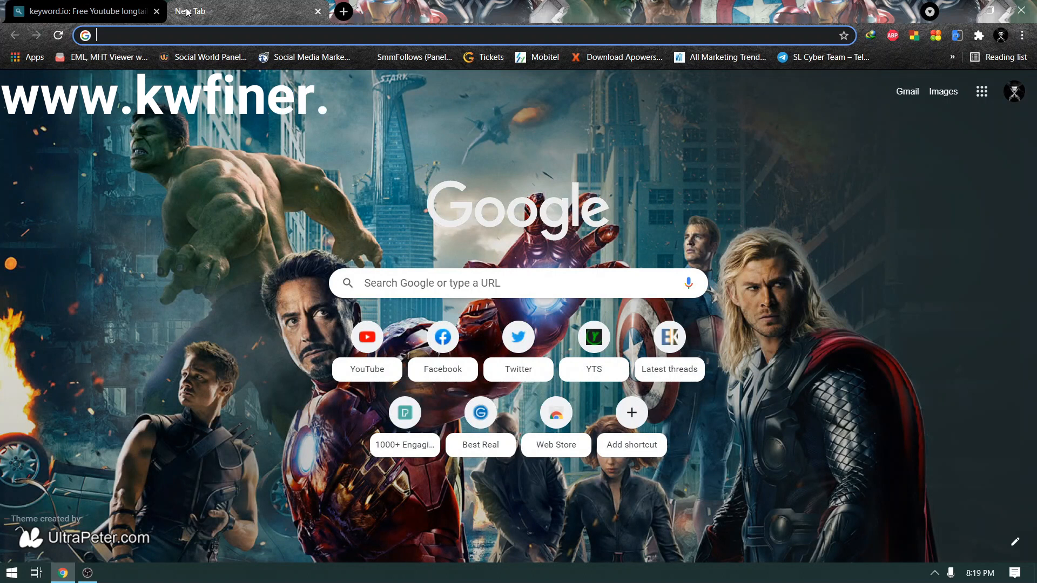
pyautogui.write('kwfinde')
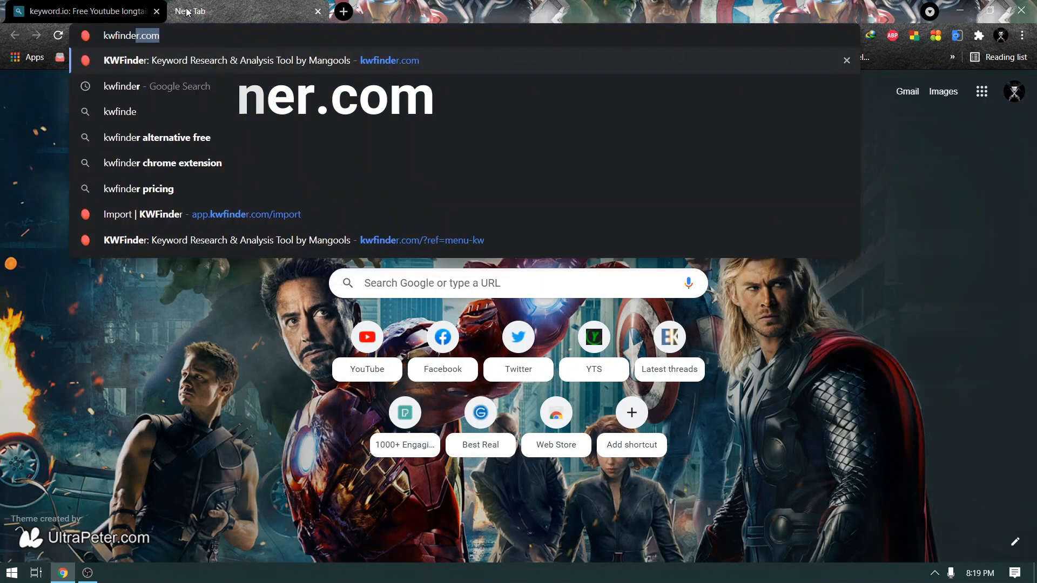
pyautogui.write('r.com')
pyautogui.press('Return')
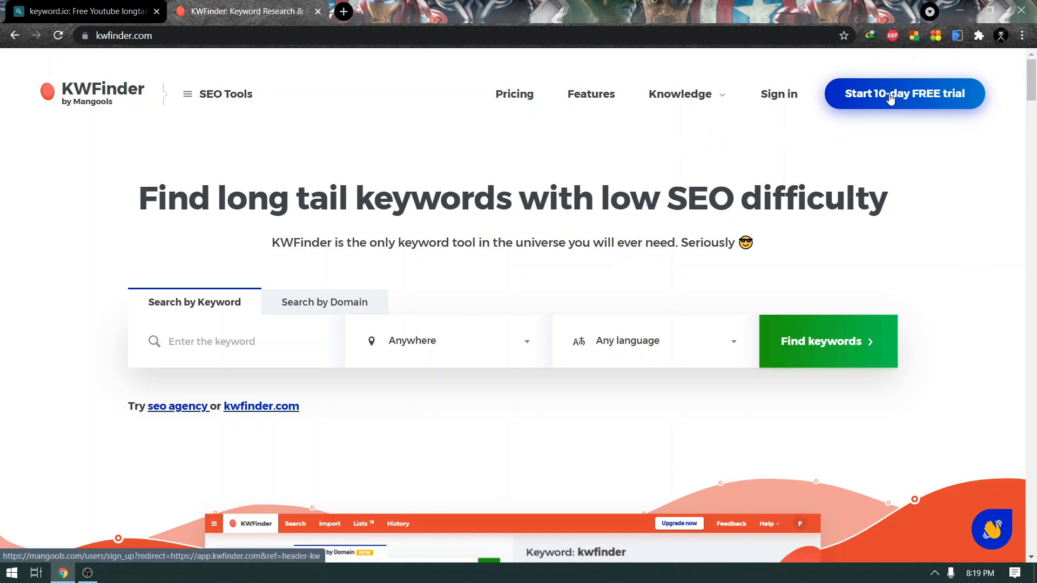
pyautogui.click(786, 95)
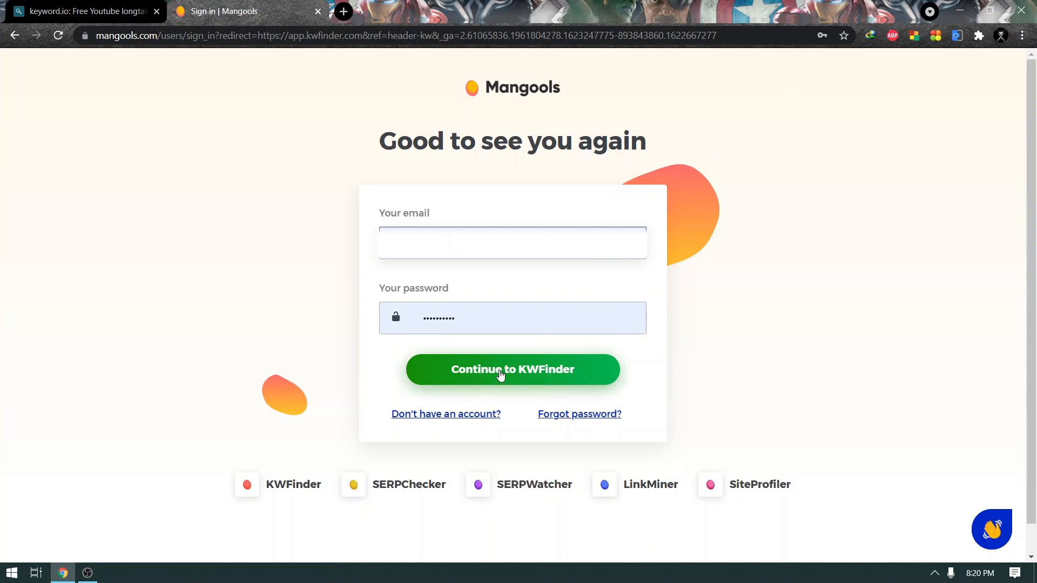
pyautogui.click(499, 372)
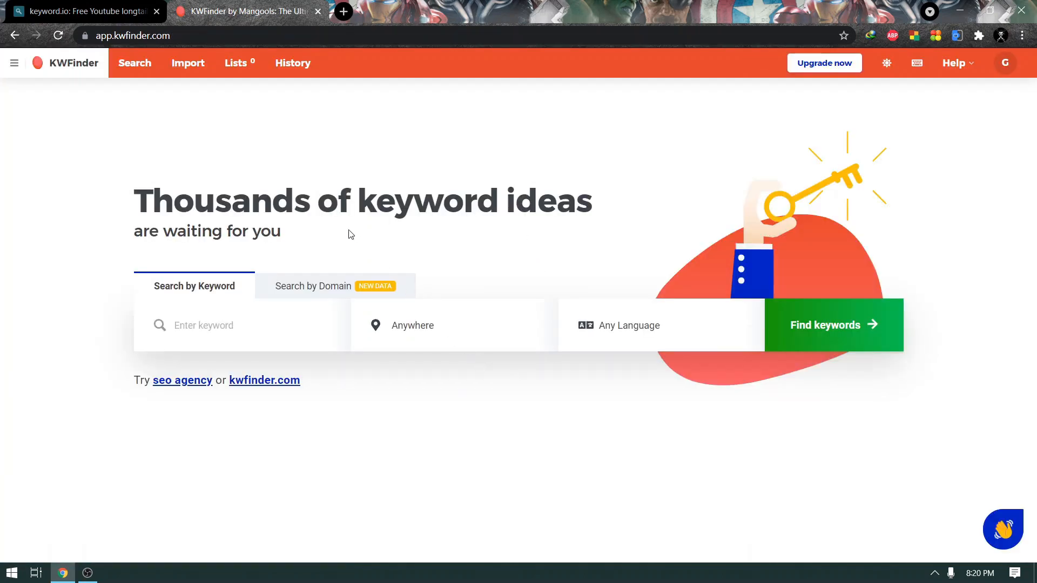
# Step: Paste the copied butter cake keywords into the KWFinder import list and process them with the location set to Anywhere
pyautogui.click(198, 64)
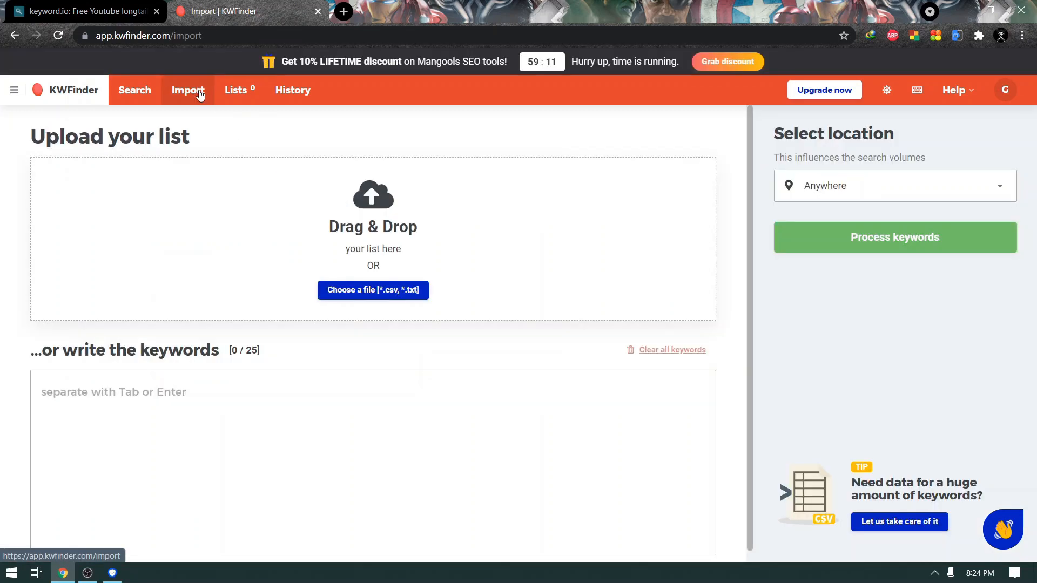
pyautogui.click(100, 396)
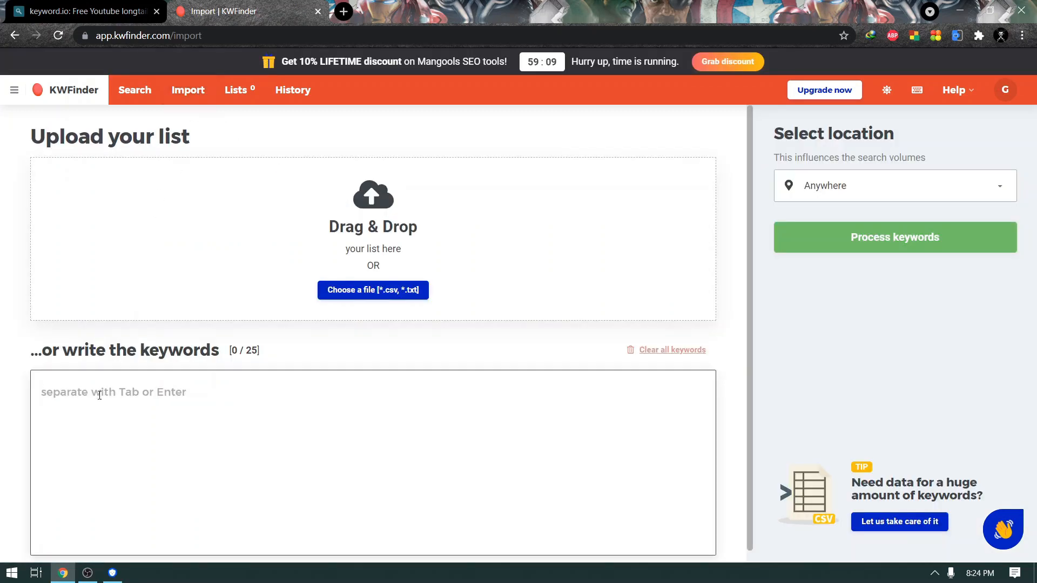
pyautogui.rightClick(99, 395)
pyautogui.click(131, 267)
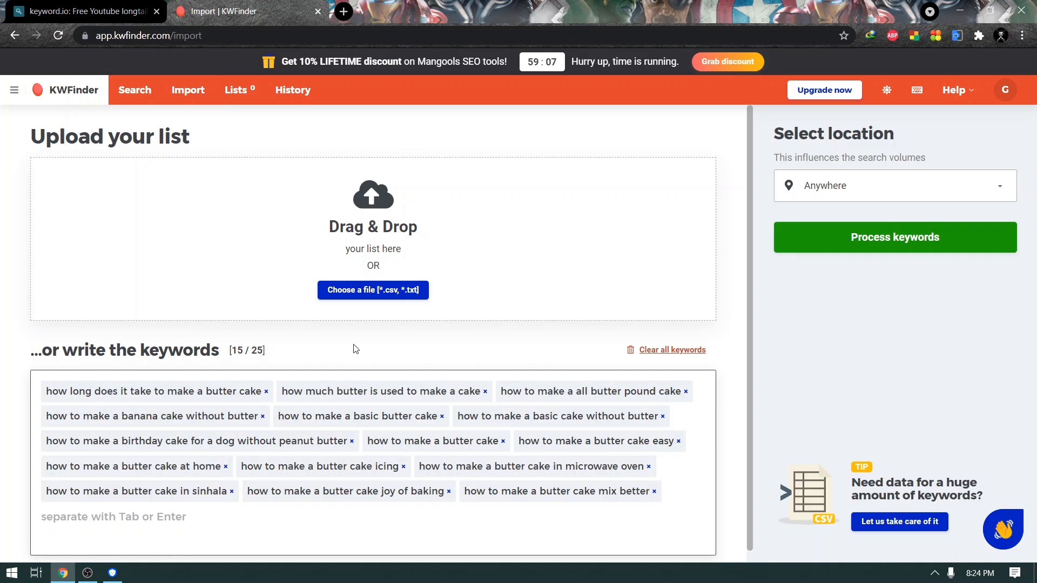
pyautogui.click(798, 245)
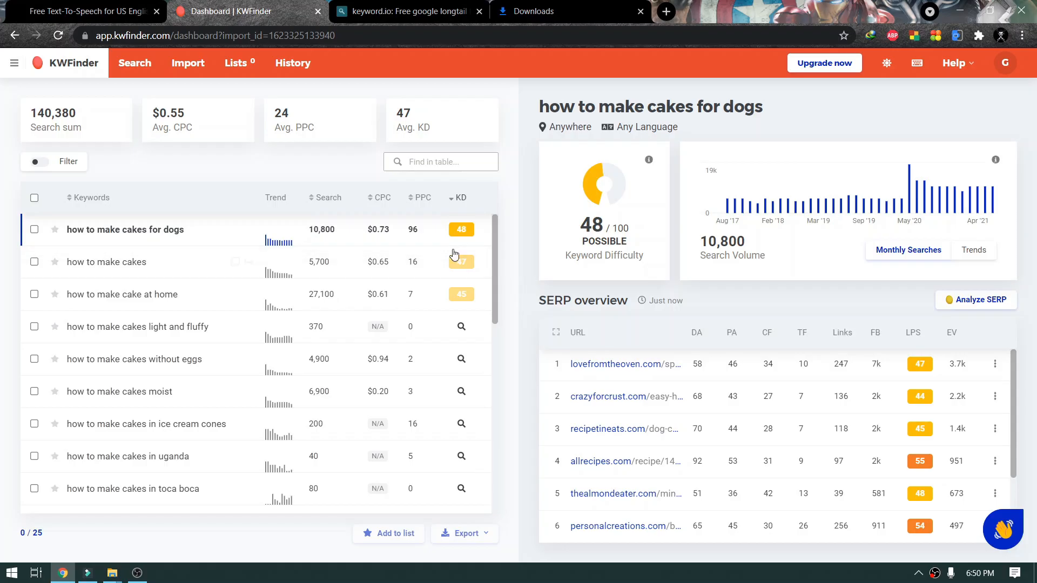
# Step: Compare the average monthly search volumes for the last 6 and last 3 months, and return to the last 12 months
pyautogui.moveTo(334, 200)
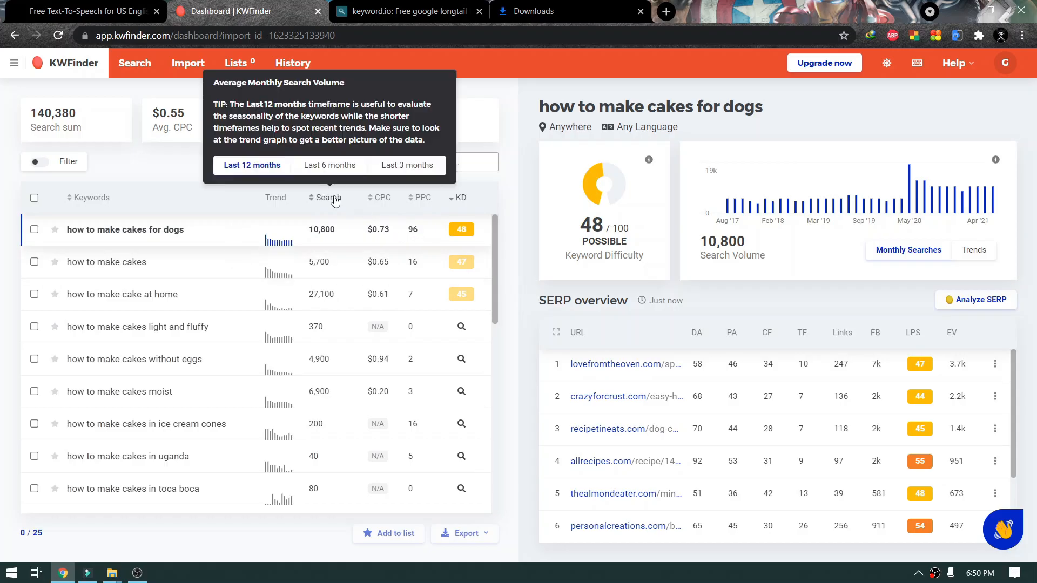
pyautogui.click(332, 168)
pyautogui.click(402, 171)
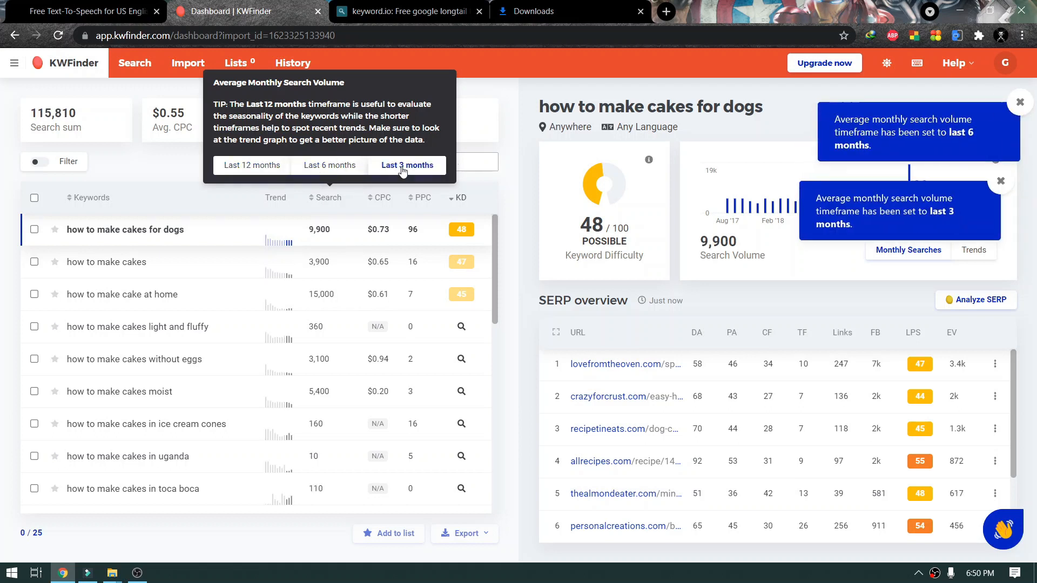
pyautogui.click(268, 167)
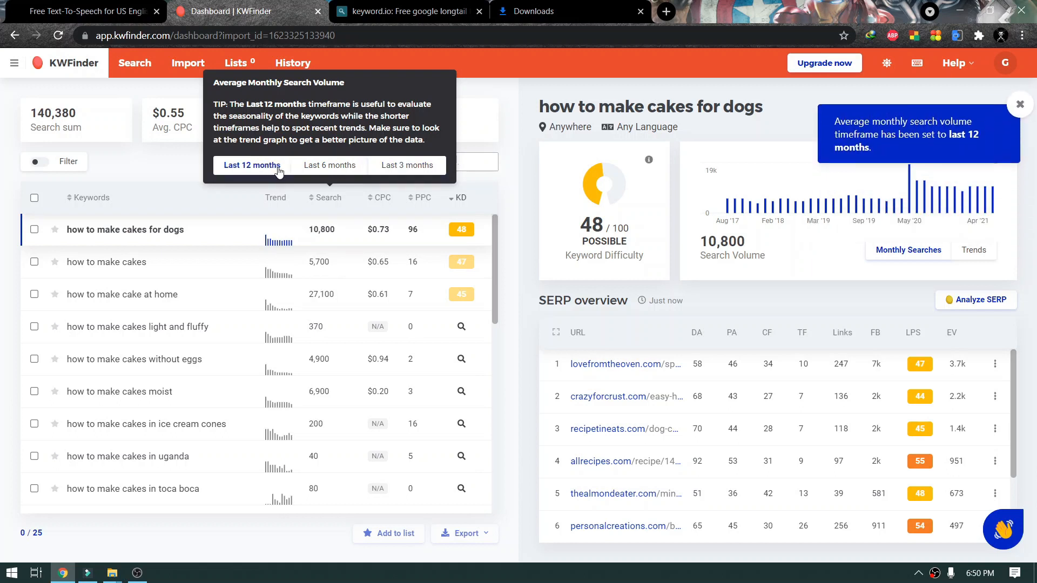
# Step: Sort the keyword table by keyword difficulty (KD), highest first
pyautogui.click(465, 203)
pyautogui.click(467, 204)
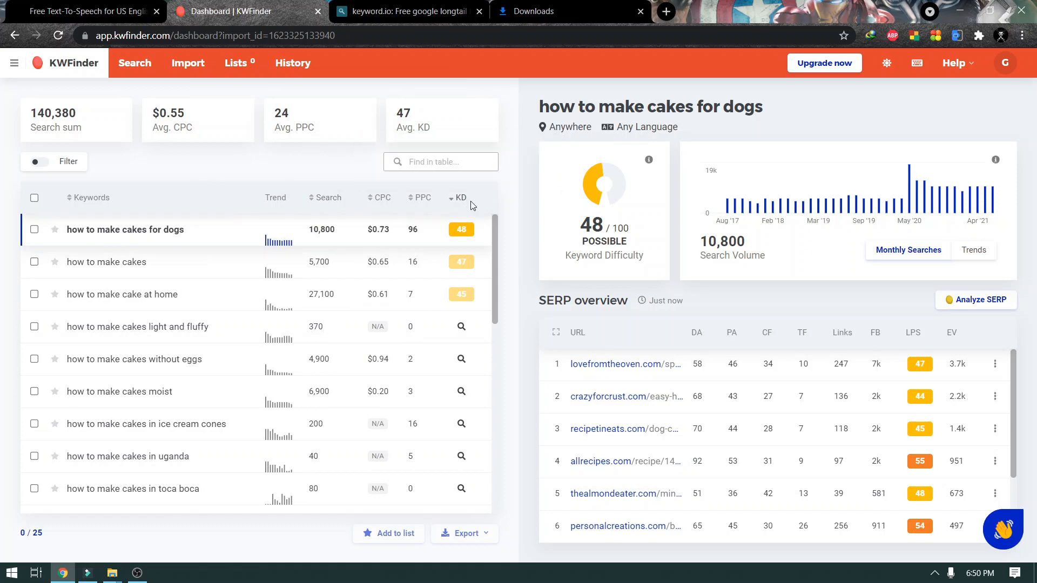